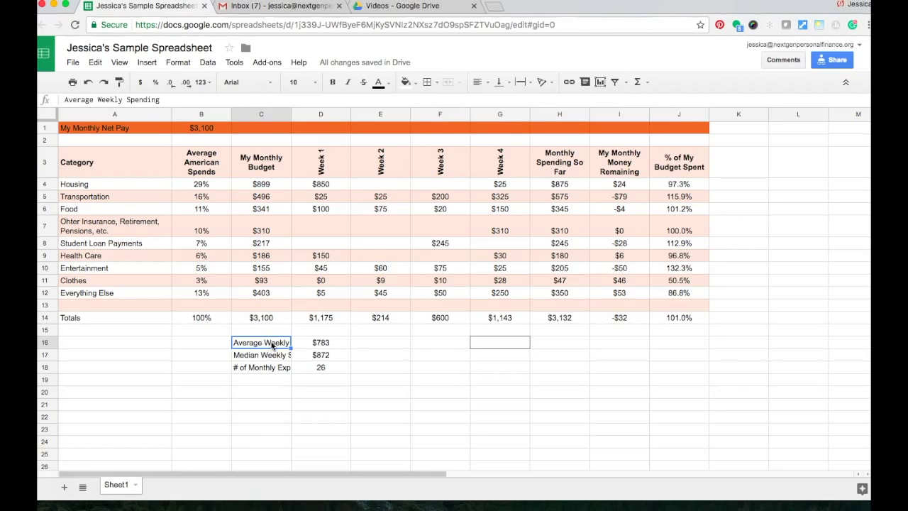
- Try widening column C to fit the summary labels, then undo the change
click(275, 346)
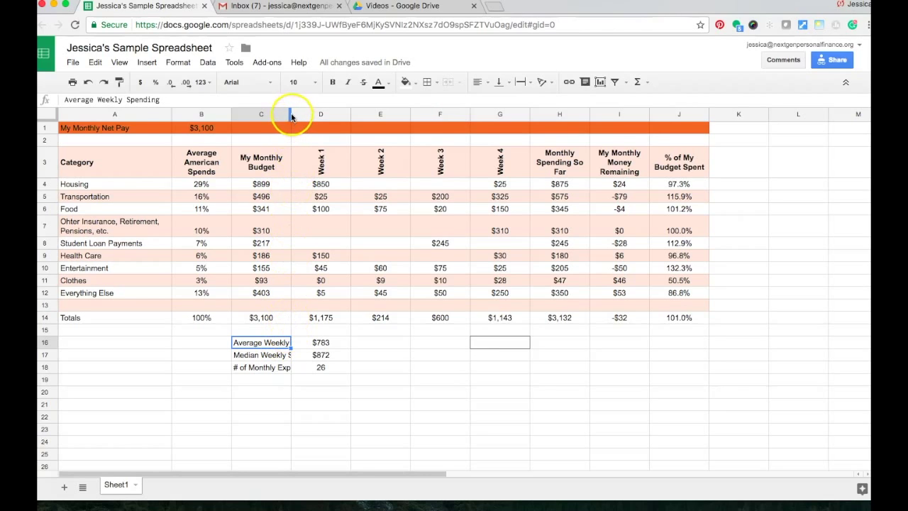
drag(291, 115, 351, 115)
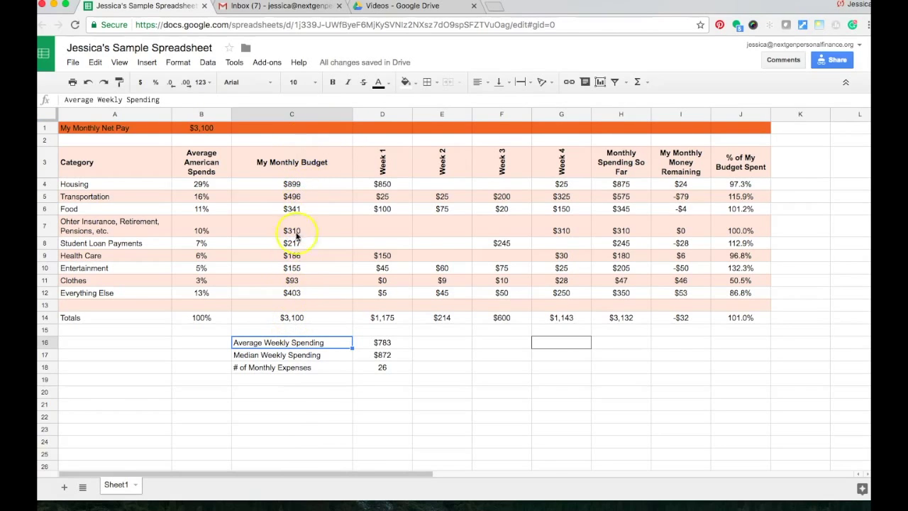
click(95, 63)
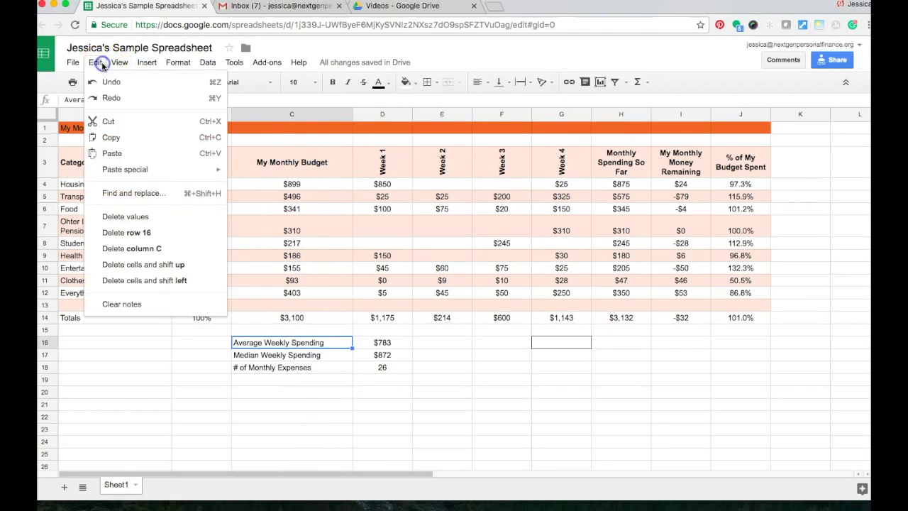
click(107, 82)
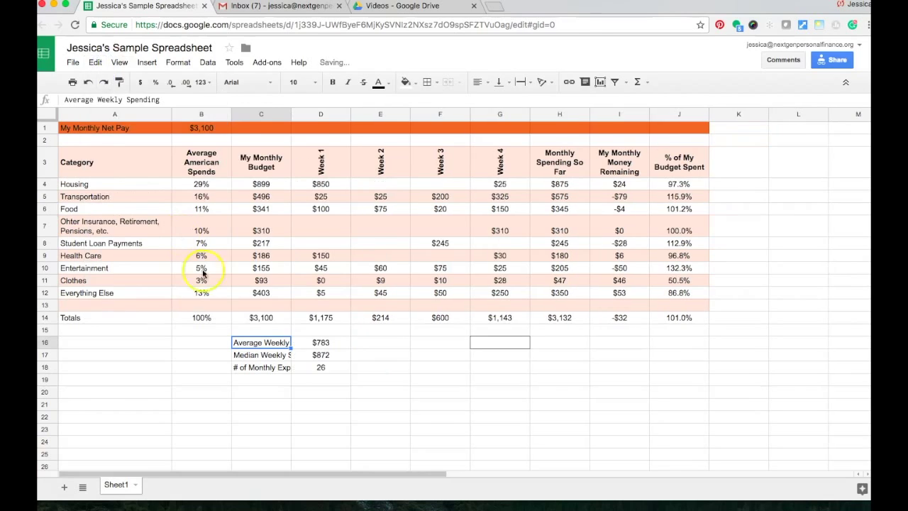
click(267, 417)
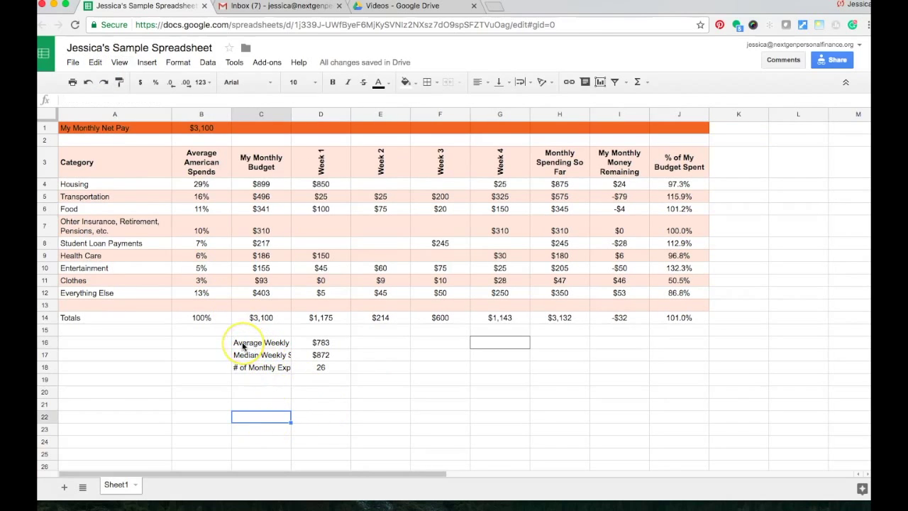
- Try wrapping the summary labels in C16:C18, then undo the wrapping
click(243, 345)
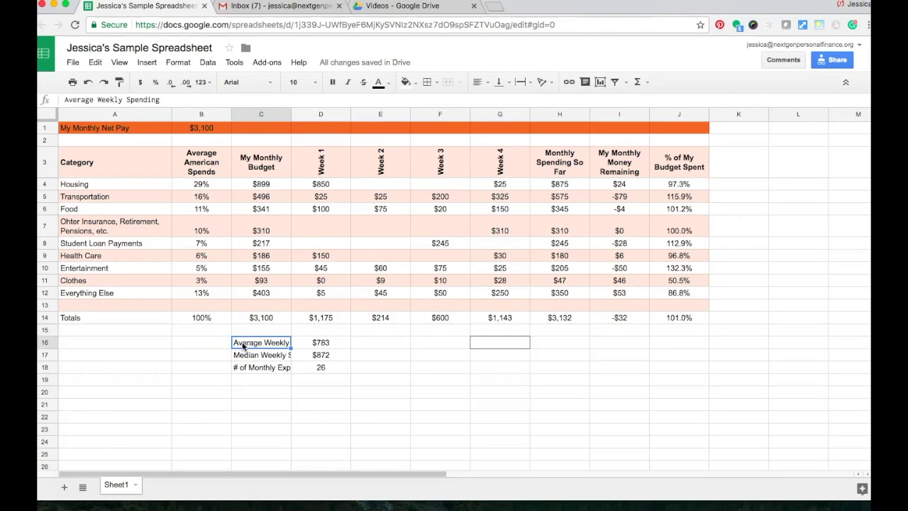
drag(242, 345, 248, 367)
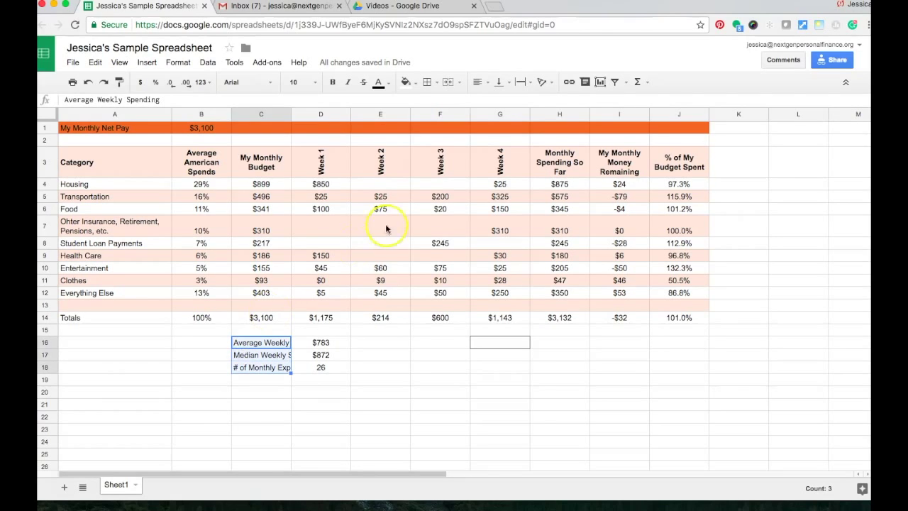
click(520, 82)
click(539, 102)
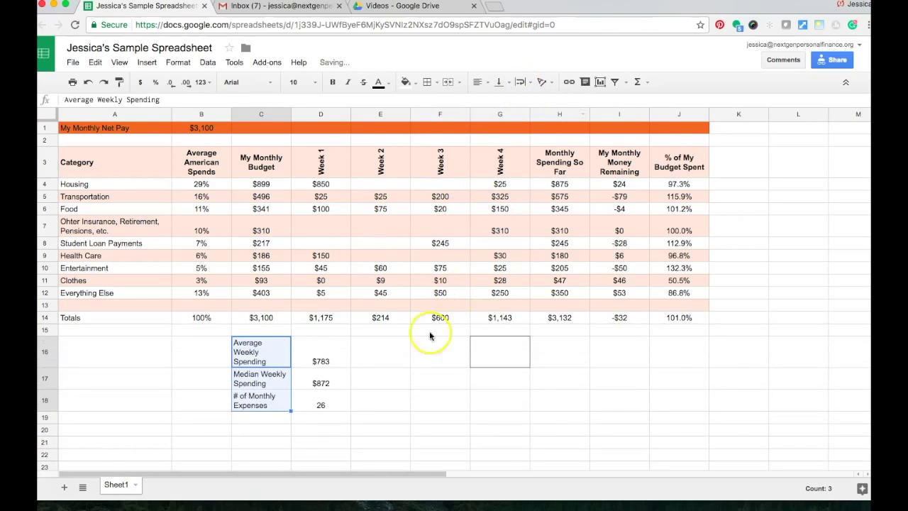
click(383, 384)
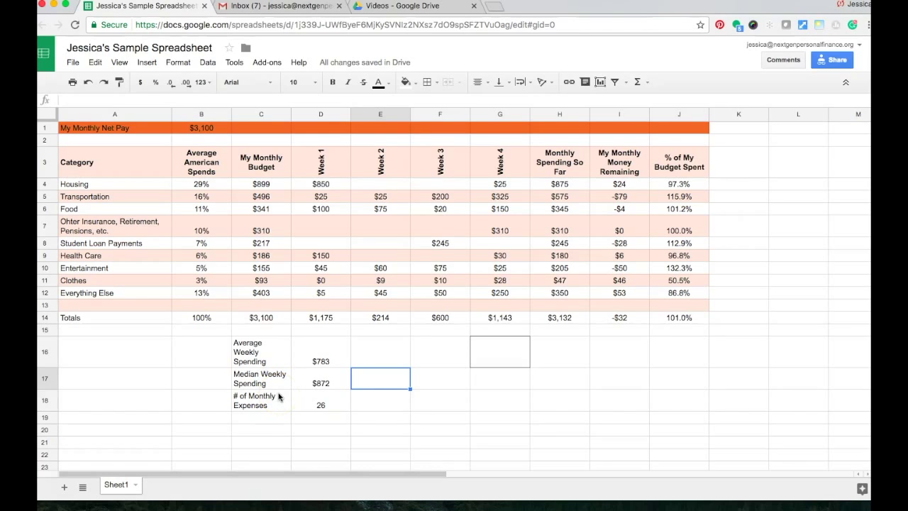
click(96, 62)
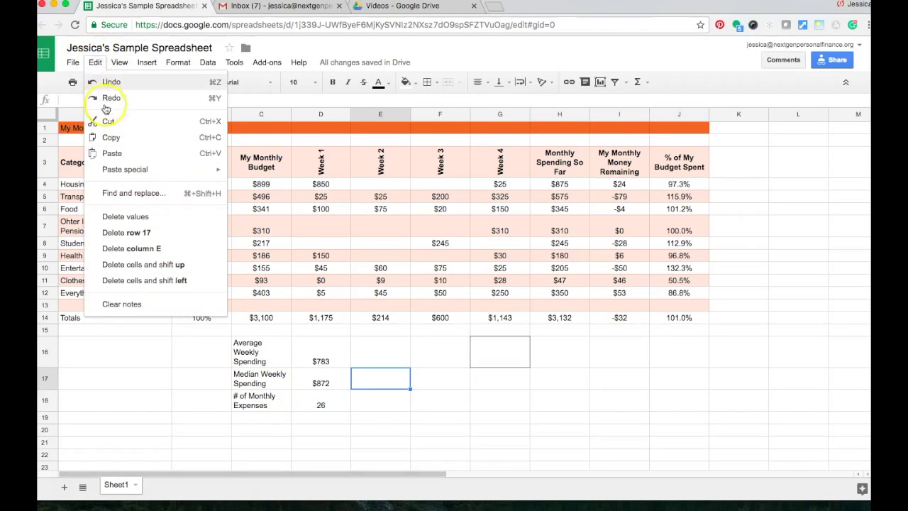
click(114, 82)
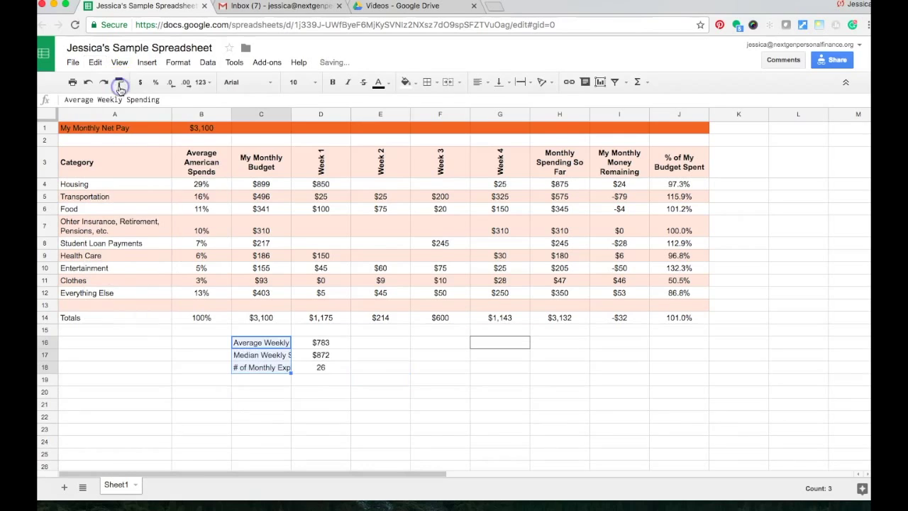
click(338, 401)
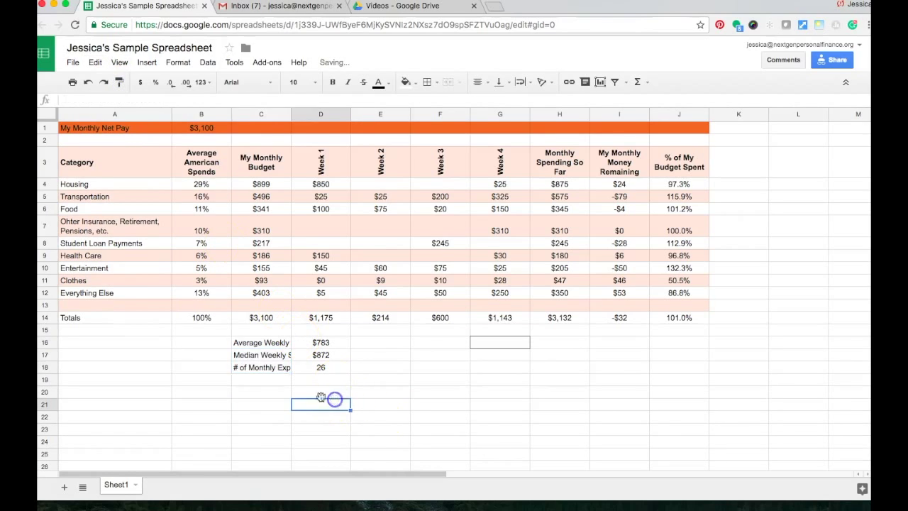
- Merge B16:C16, B17:C17 and B18:C18 for the Average, Median and monthly expenses labels
click(213, 346)
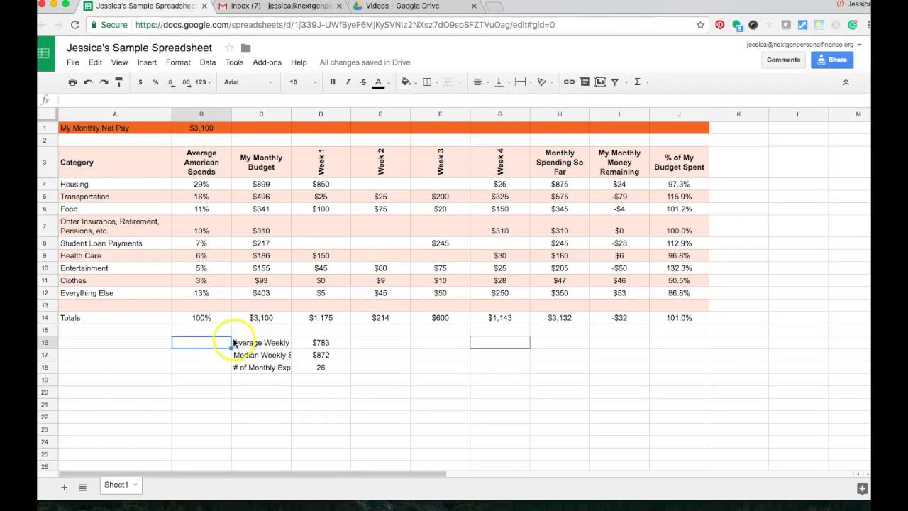
click(217, 342)
drag(216, 341, 245, 342)
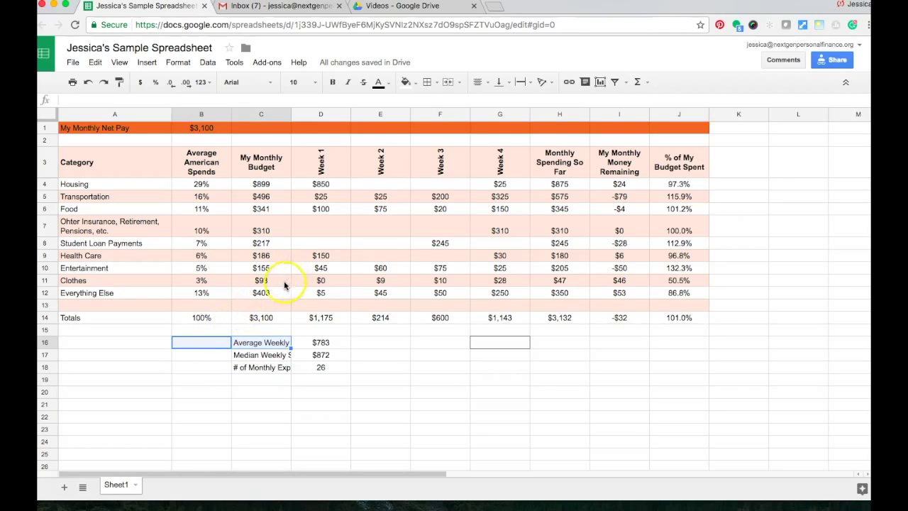
click(446, 82)
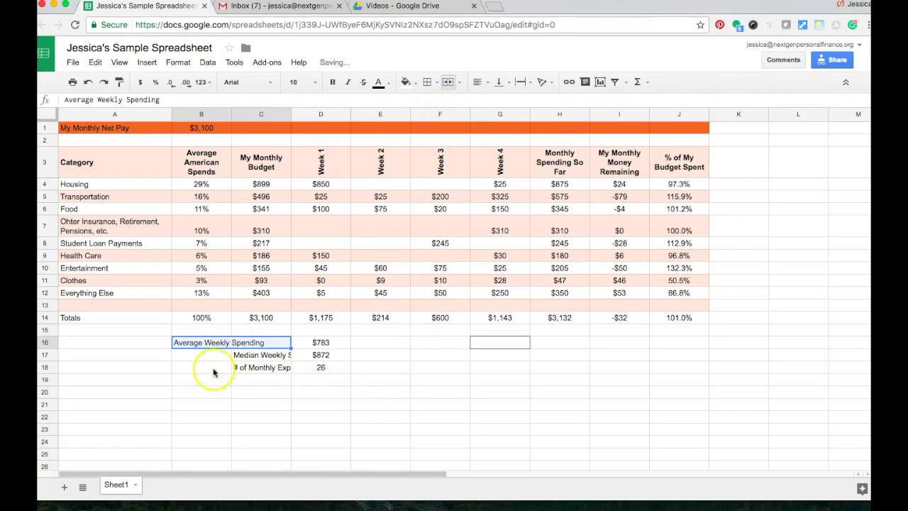
click(213, 376)
click(205, 344)
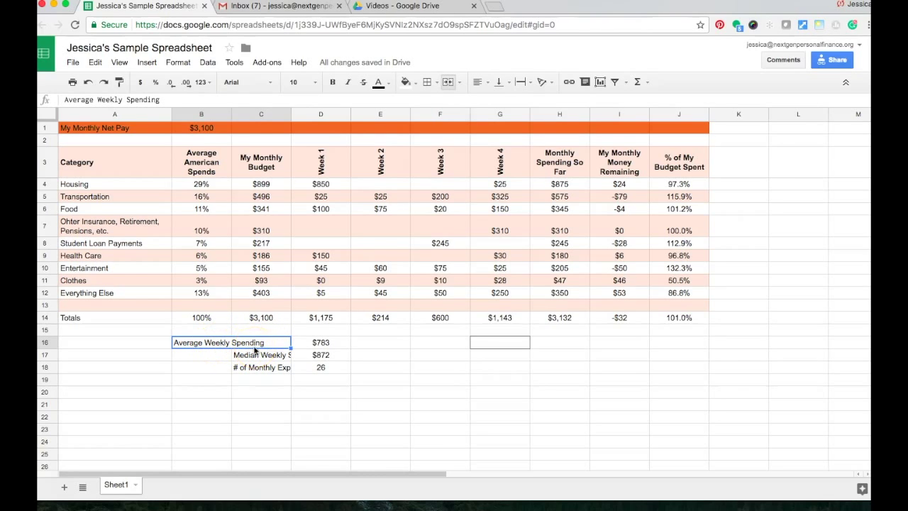
click(206, 356)
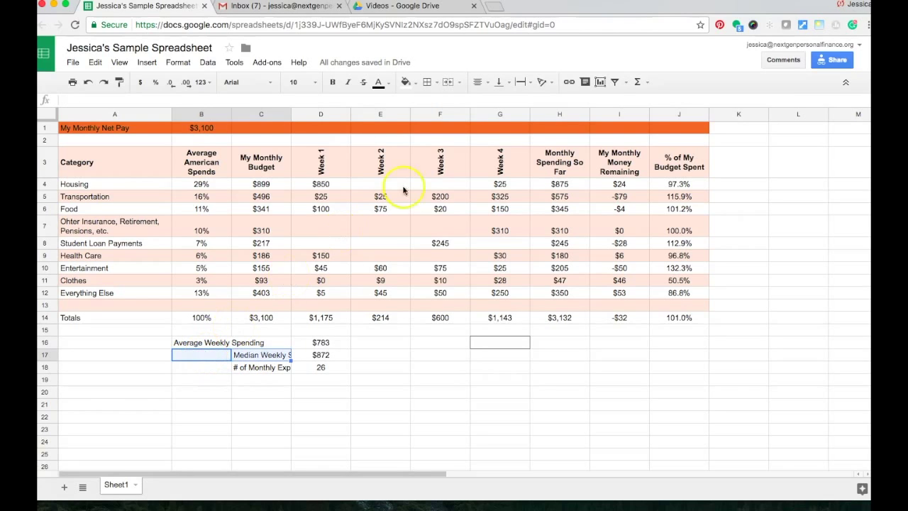
click(447, 81)
click(207, 367)
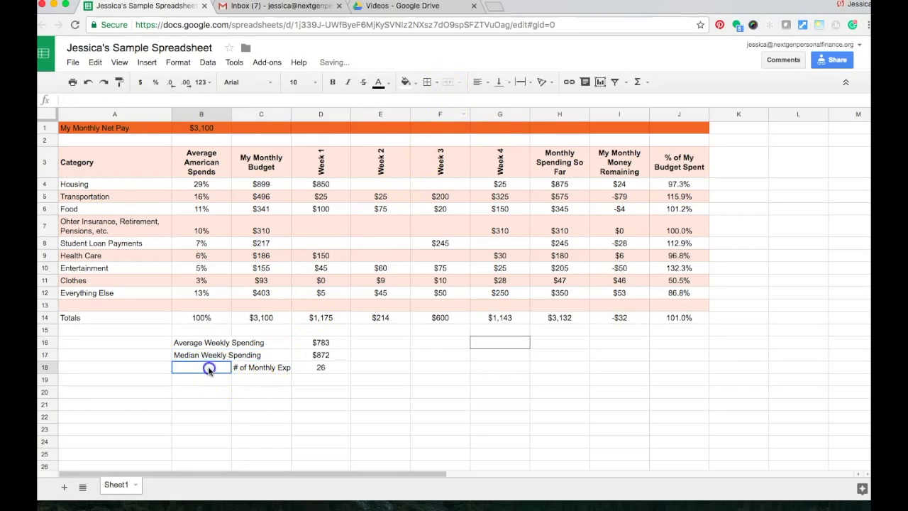
key(shift+Right)
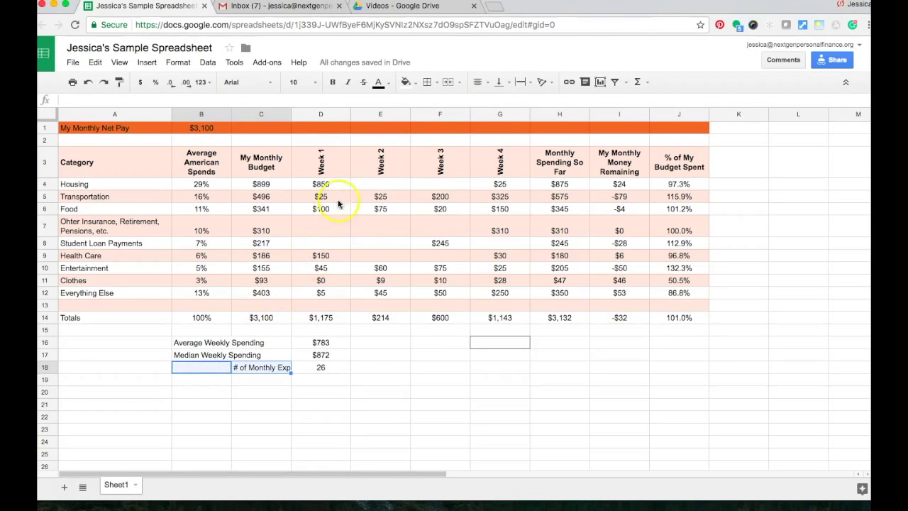
click(448, 82)
click(265, 444)
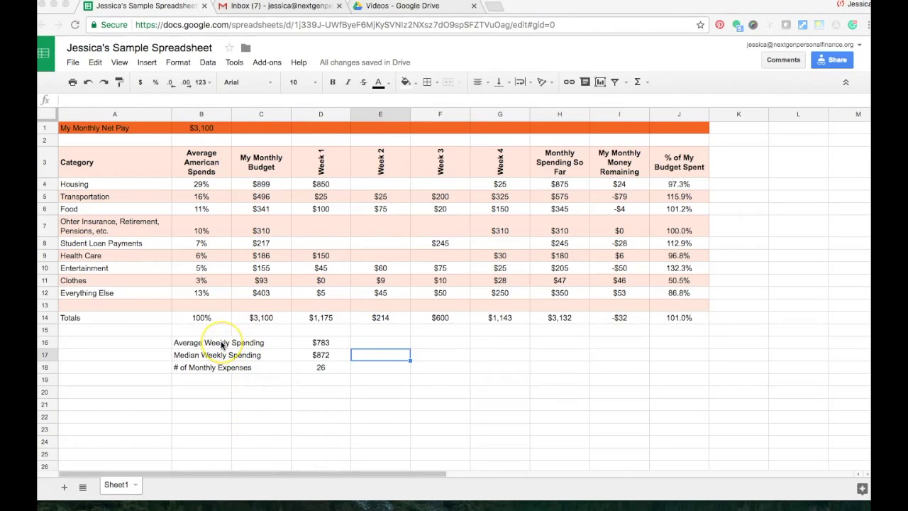
- Apply an outer border around the summary block B16:D18
click(212, 344)
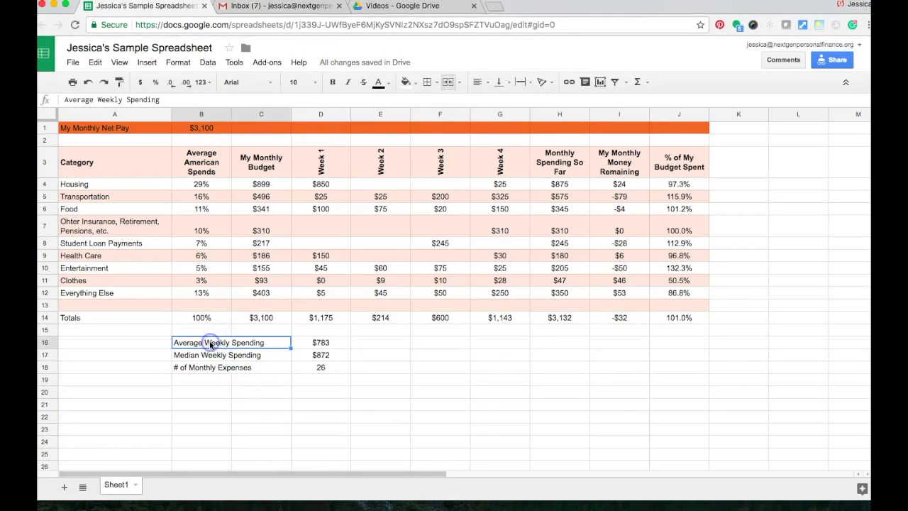
key(shift+Right)
key(shift+Down)
key(shift+Down)
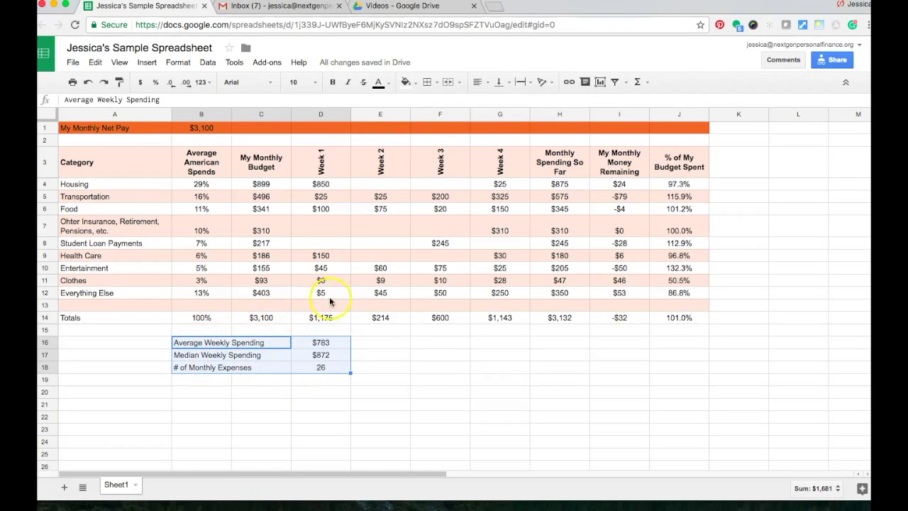
click(436, 85)
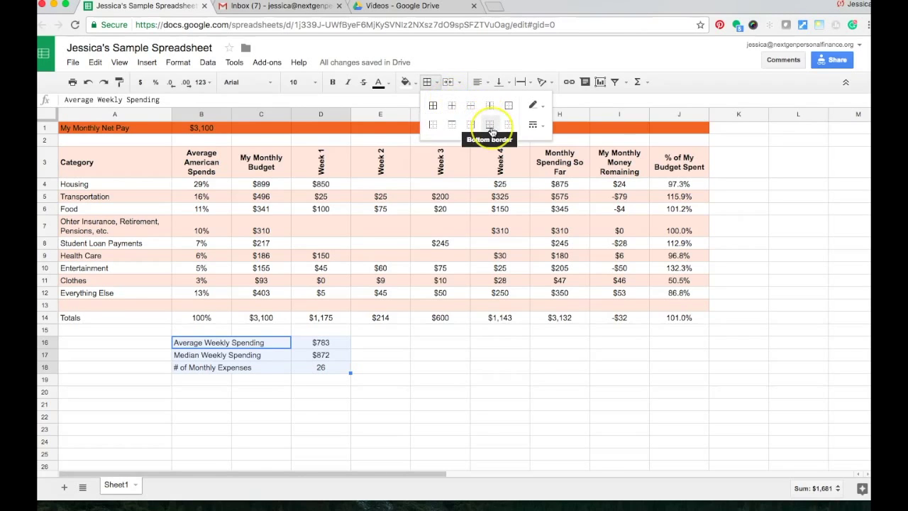
click(509, 106)
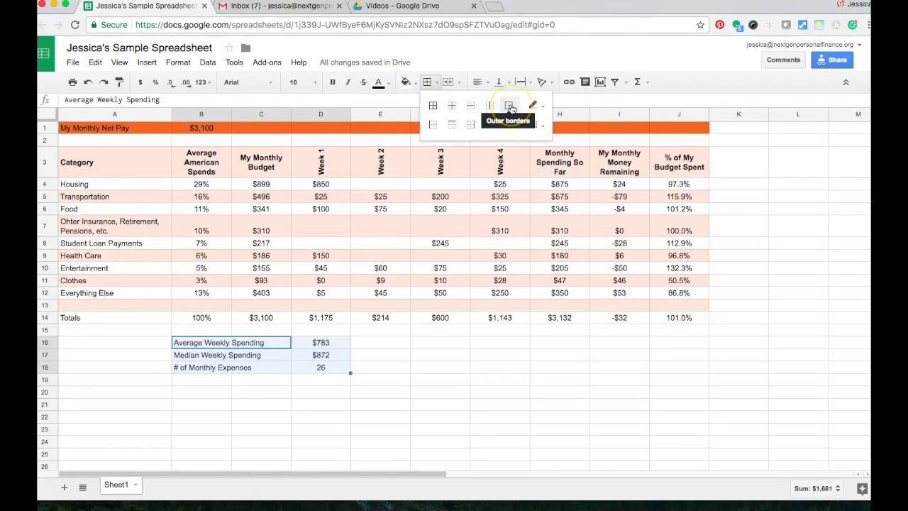
click(511, 108)
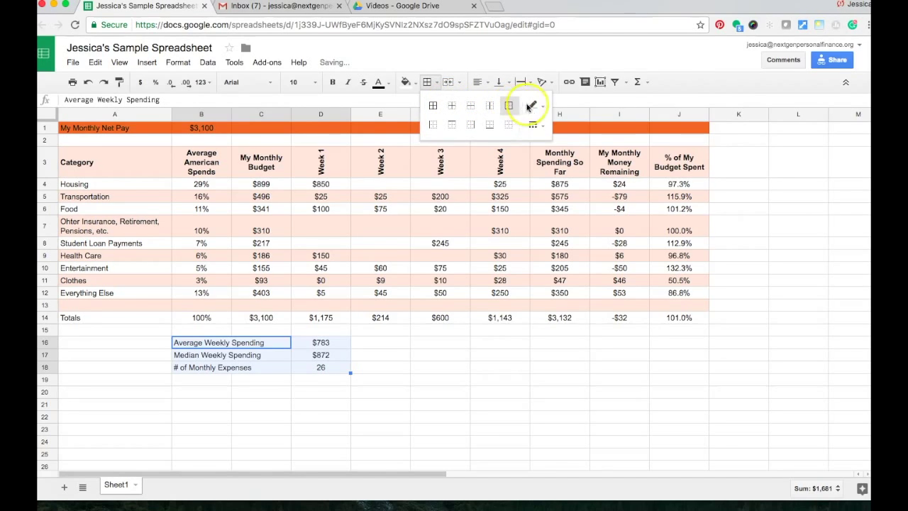
- Make the summary block's outer border orange with a thick line style
click(533, 104)
click(546, 211)
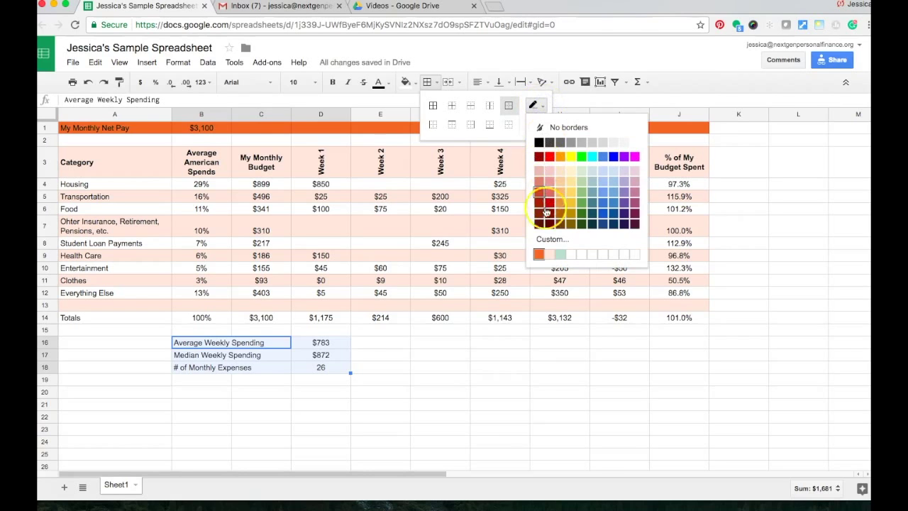
click(539, 254)
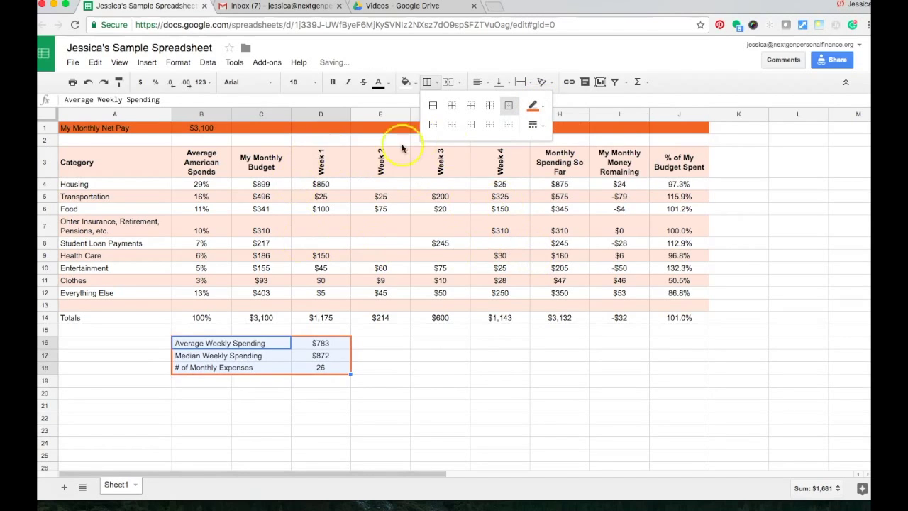
click(541, 126)
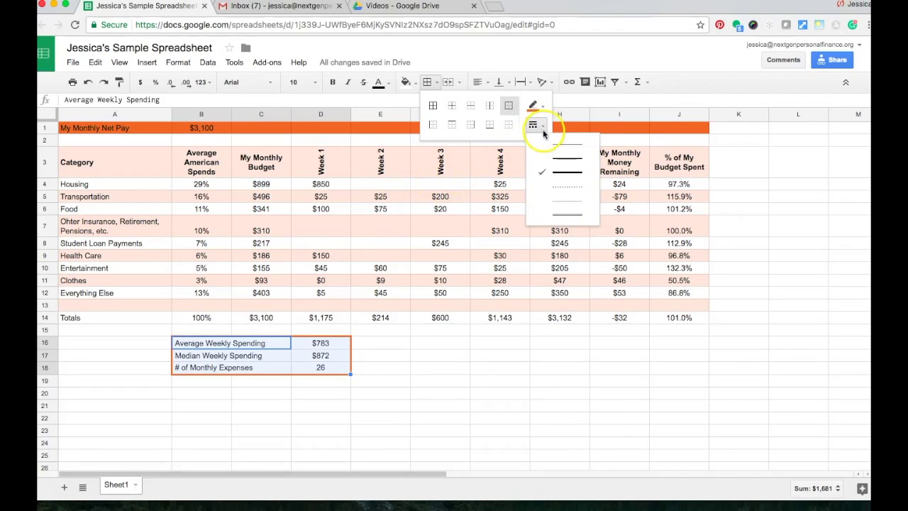
click(564, 178)
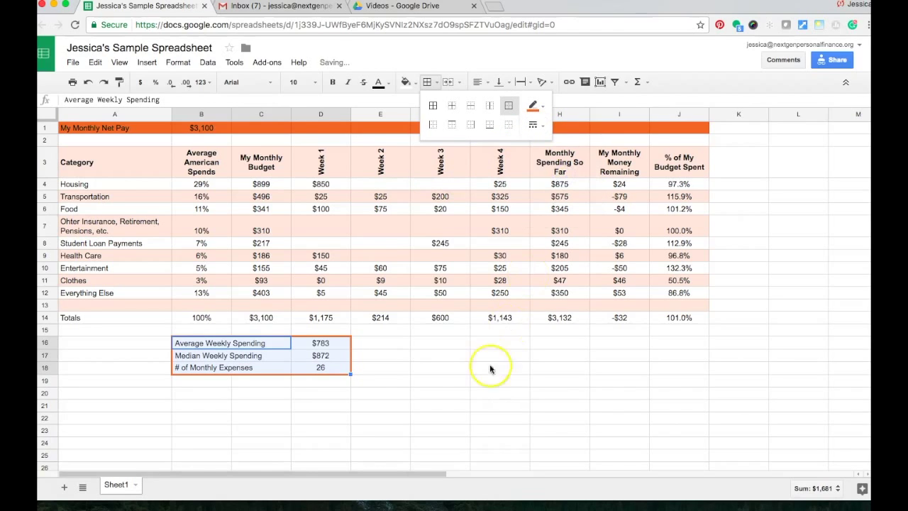
click(408, 367)
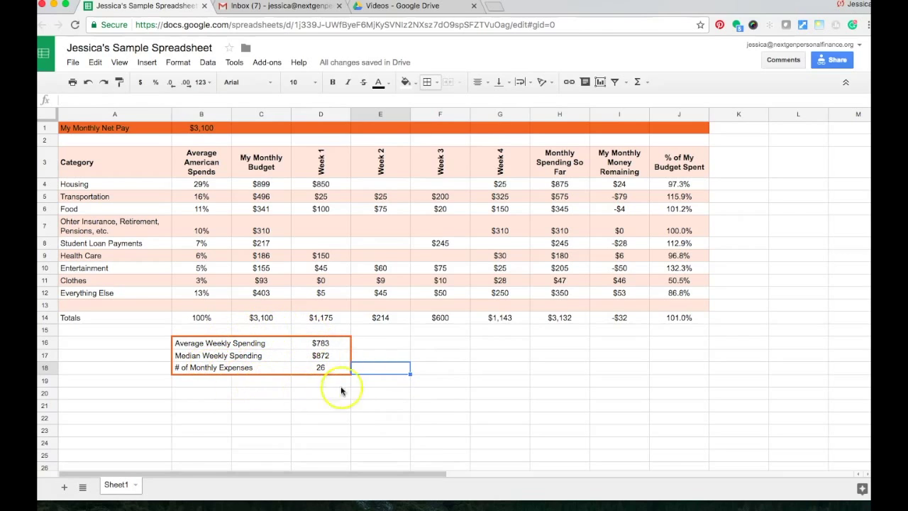
click(373, 415)
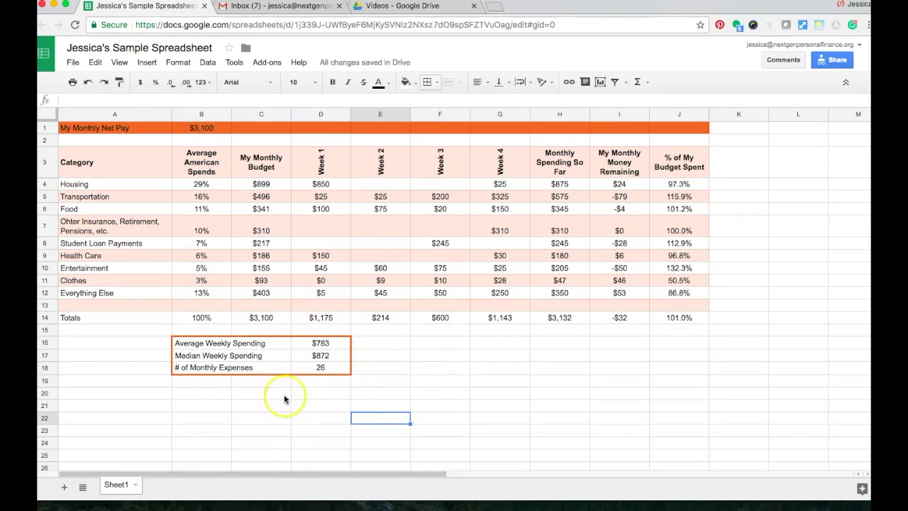
click(203, 344)
key(shift+Right)
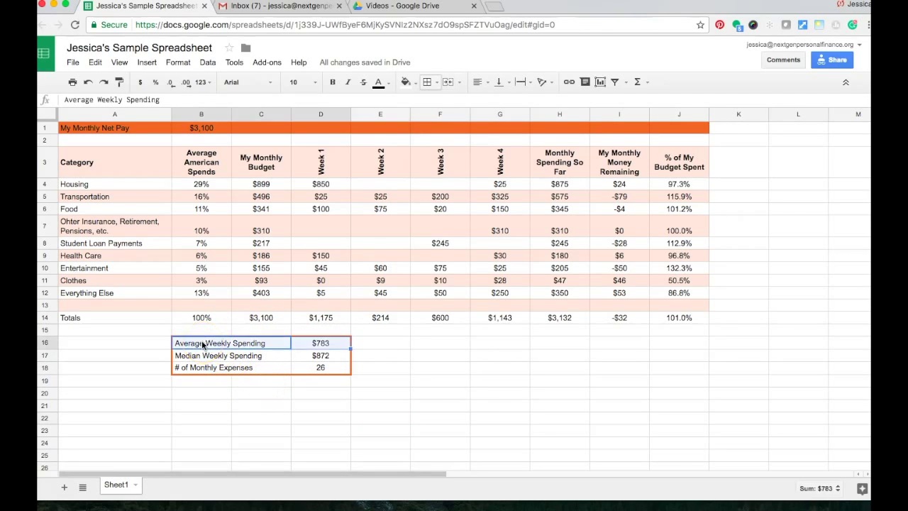
key(shift+Down)
key(shift+Down)
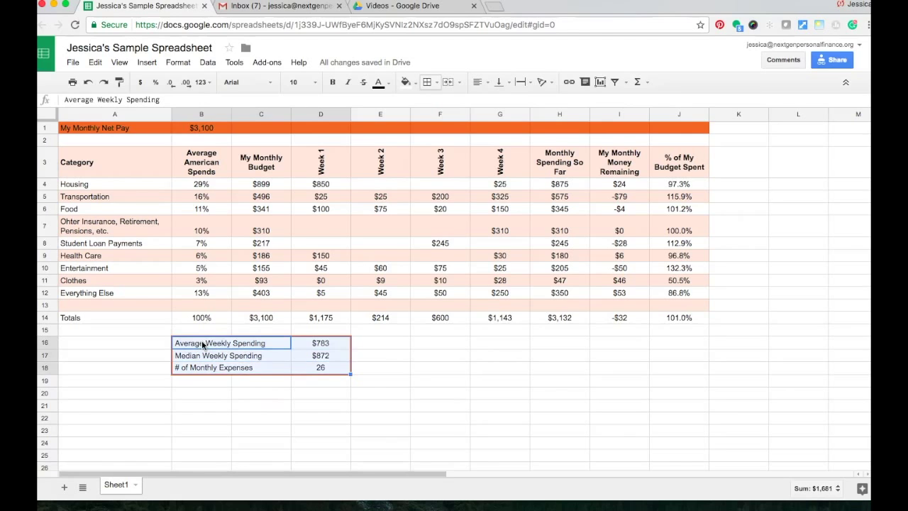
- Fill the summary block B16:D18 with a light grey background
click(406, 81)
click(486, 119)
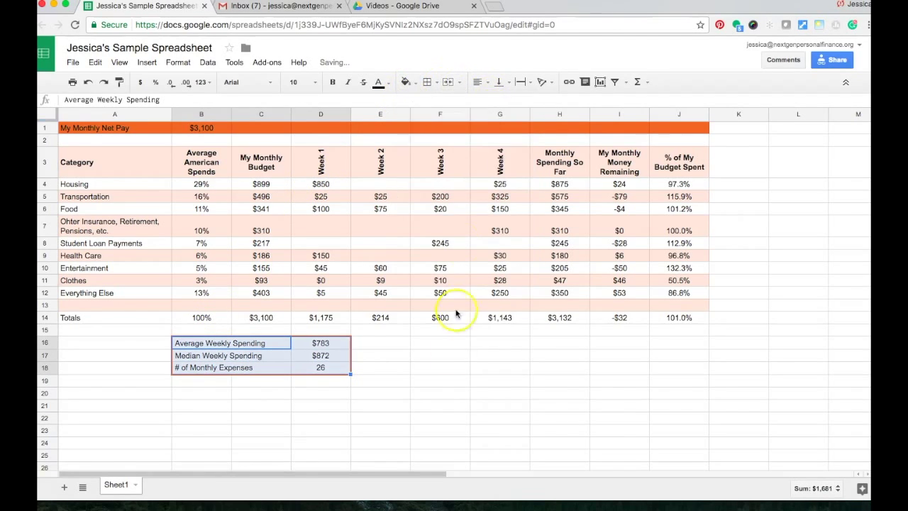
click(439, 392)
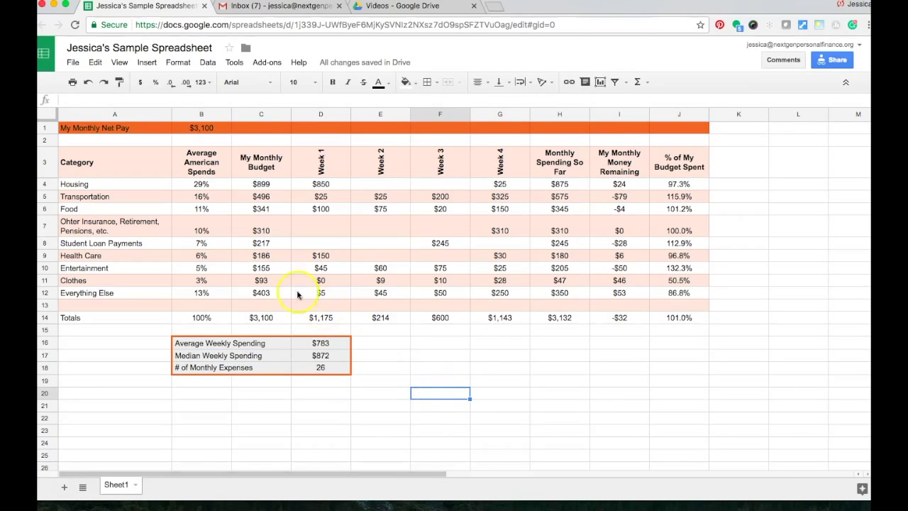
click(51, 129)
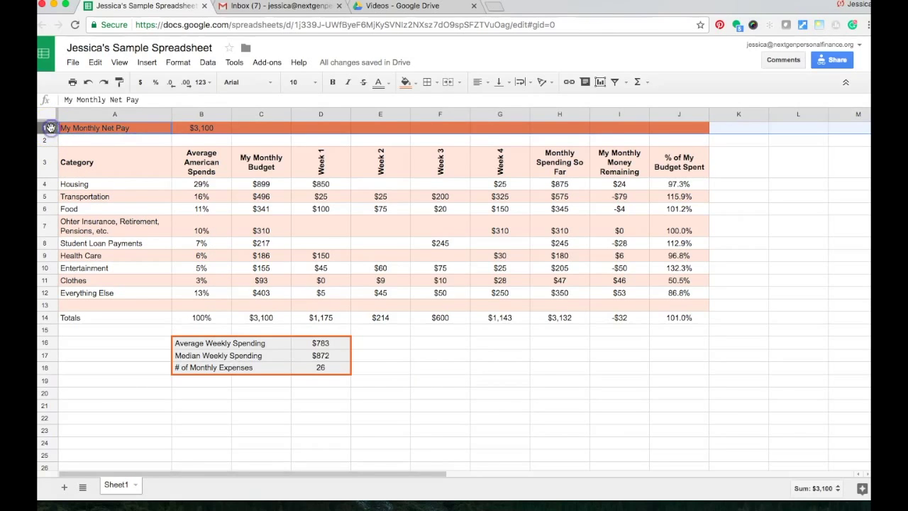
- Insert two blank rows above the My Monthly Net Pay row
click(146, 63)
click(165, 83)
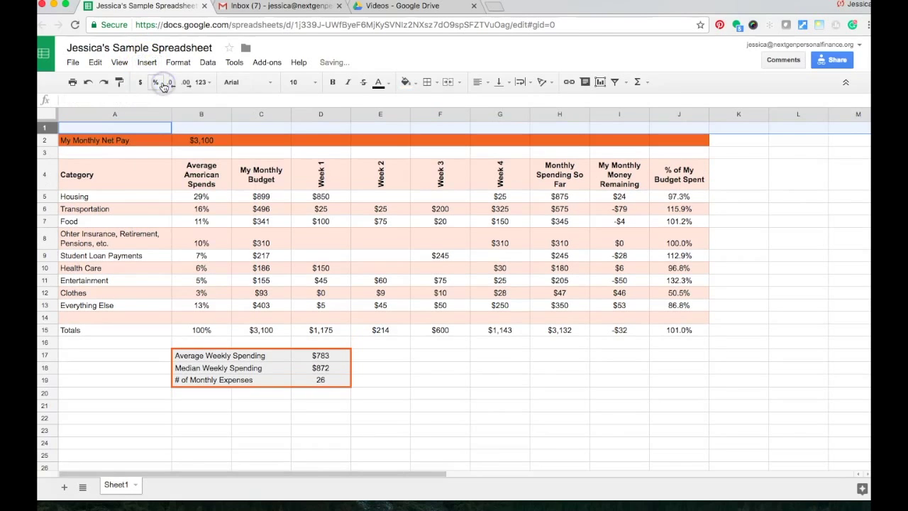
click(146, 62)
click(156, 82)
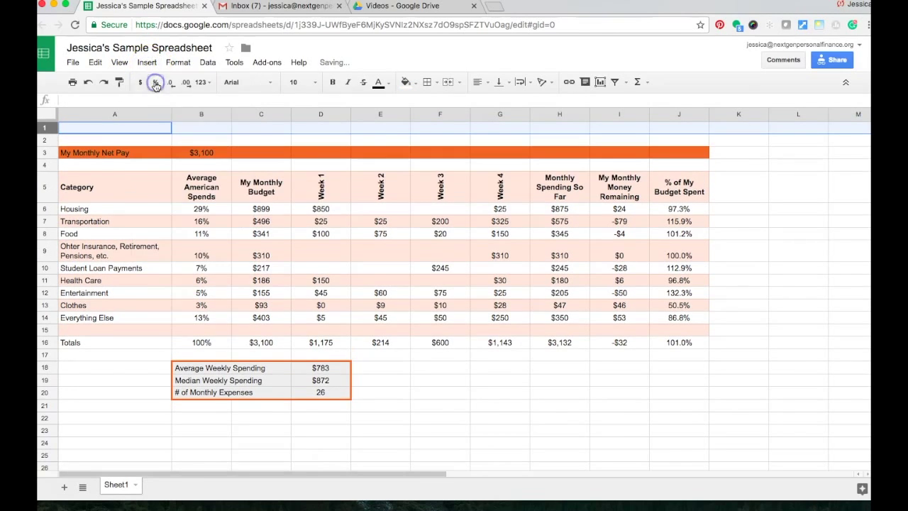
- Enter the owner's Monthly Budget title in A1 and select across row 1
click(149, 128)
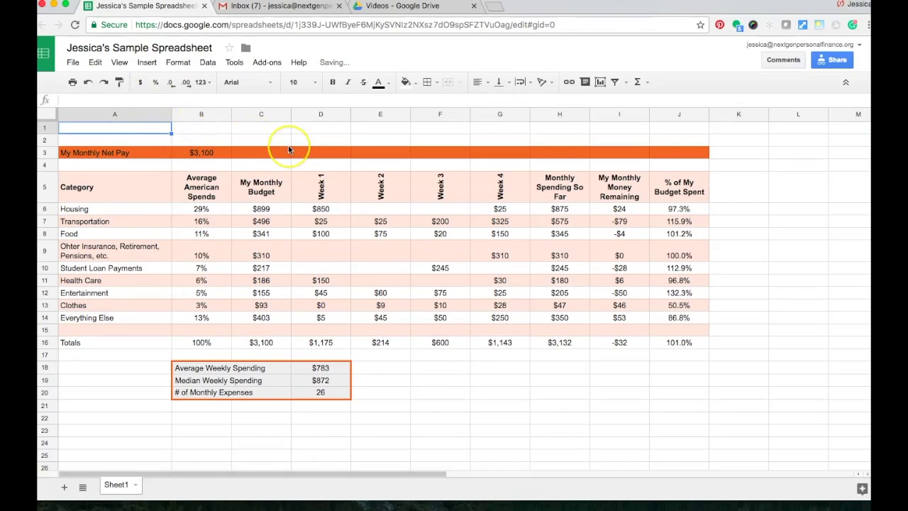
text(Jessica's Monthly)
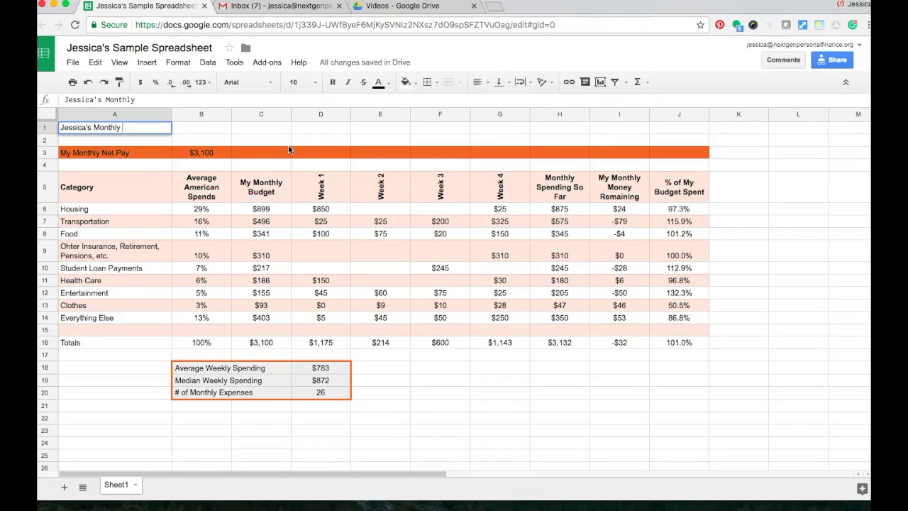
text( Budget)
key(Return)
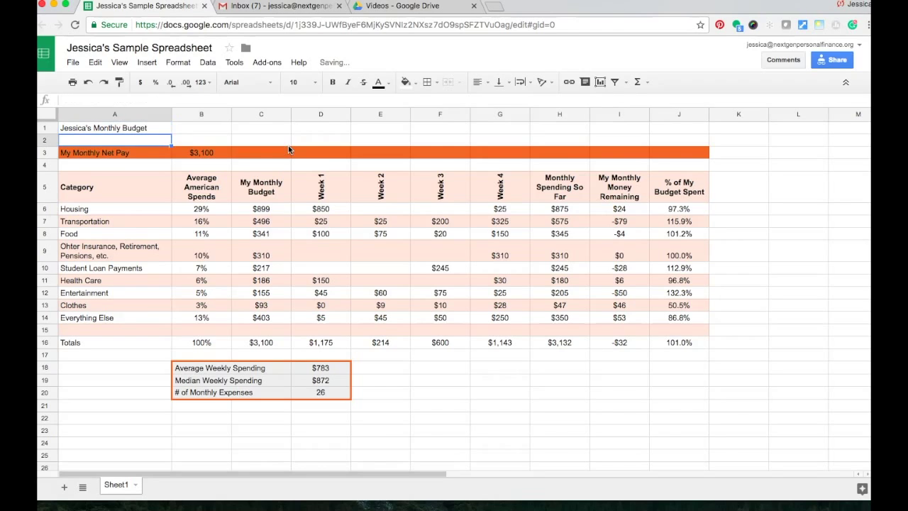
key(Up)
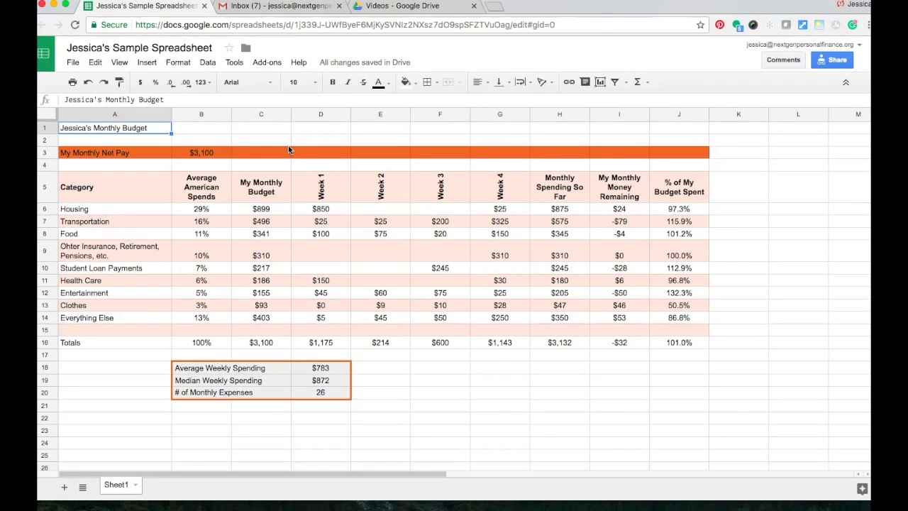
key(shift+Right)
key(shift+Right)
key(shift+Right)
key(shift+Right)
key(shift+Right)
key(shift+Right)
key(shift+Right)
key(shift+Right)
key(shift+Right)
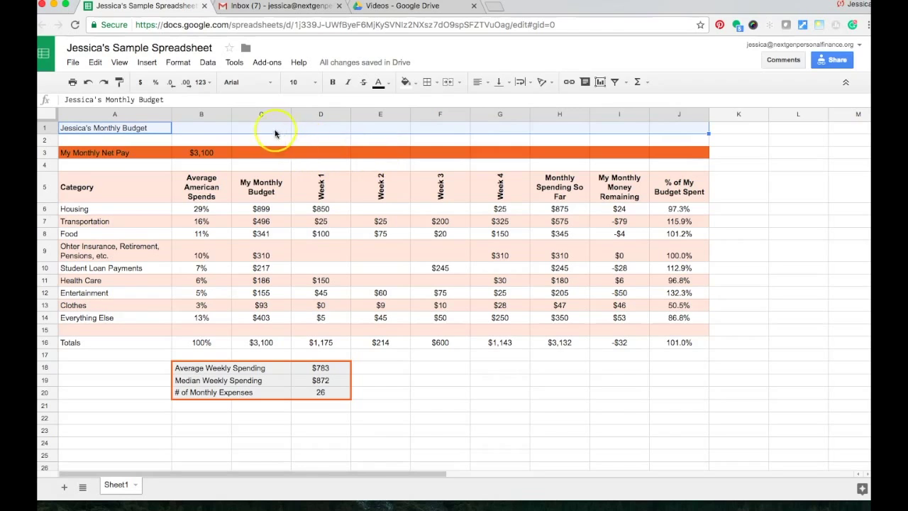
- Merge the title across row 1, centered in 24-pt Trebuchet MS with light grey fill
click(448, 82)
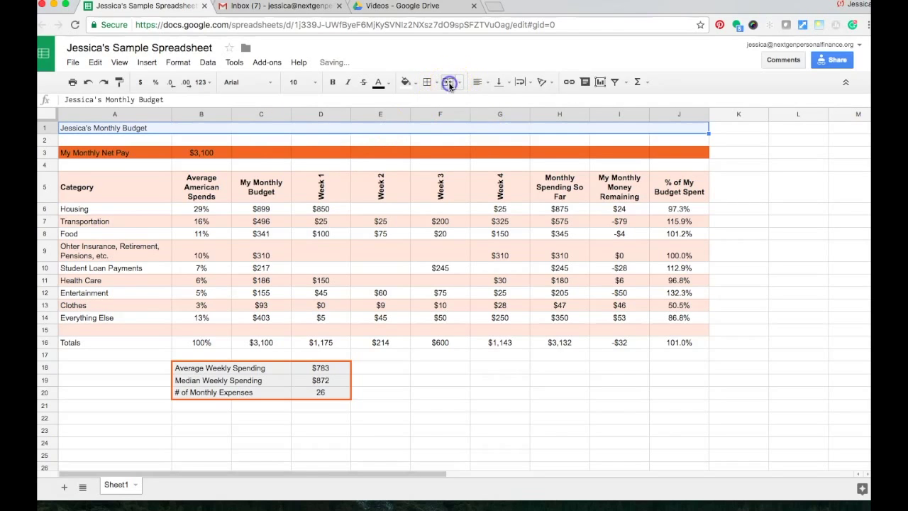
click(302, 81)
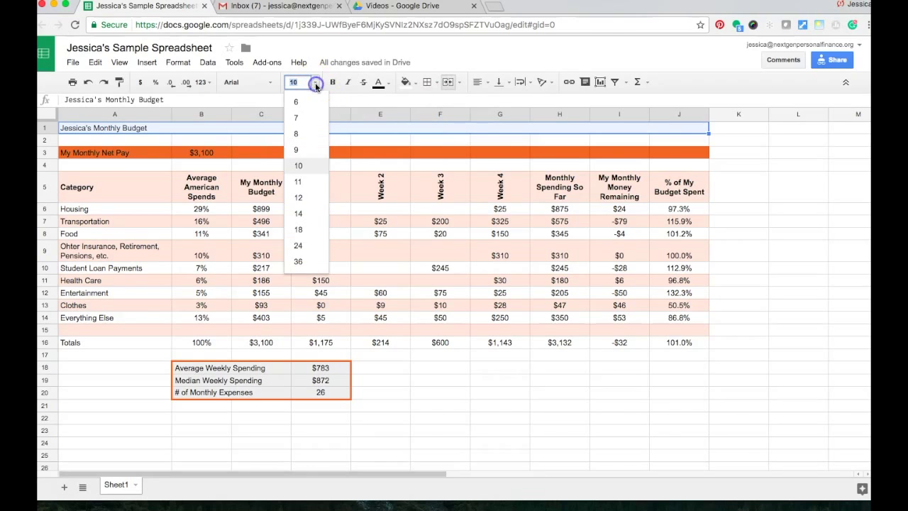
click(309, 246)
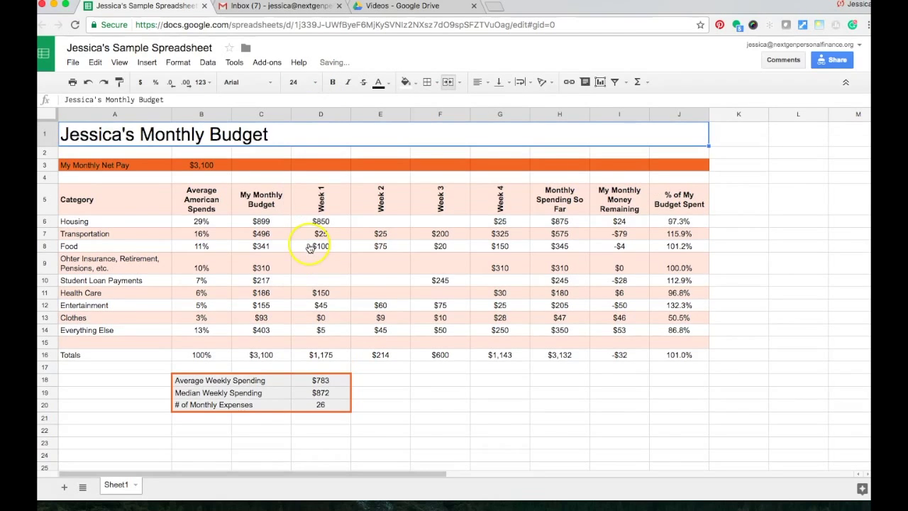
click(478, 82)
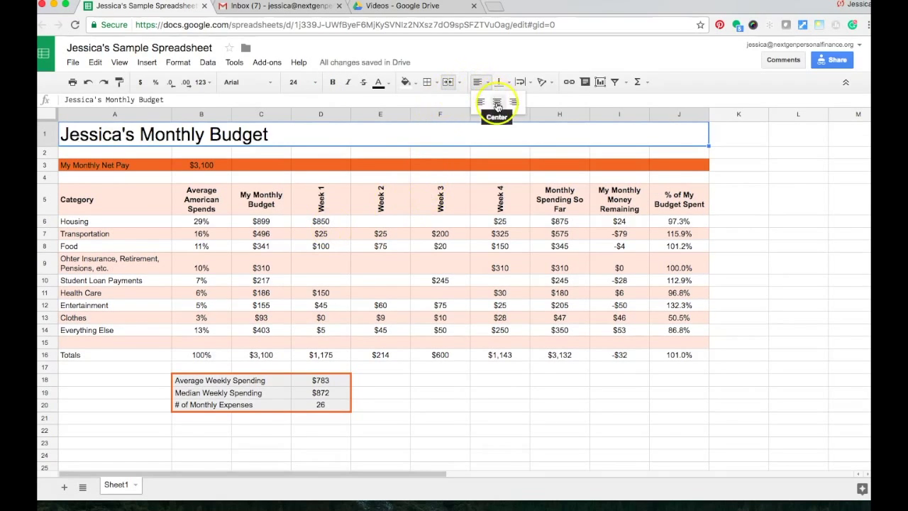
click(497, 104)
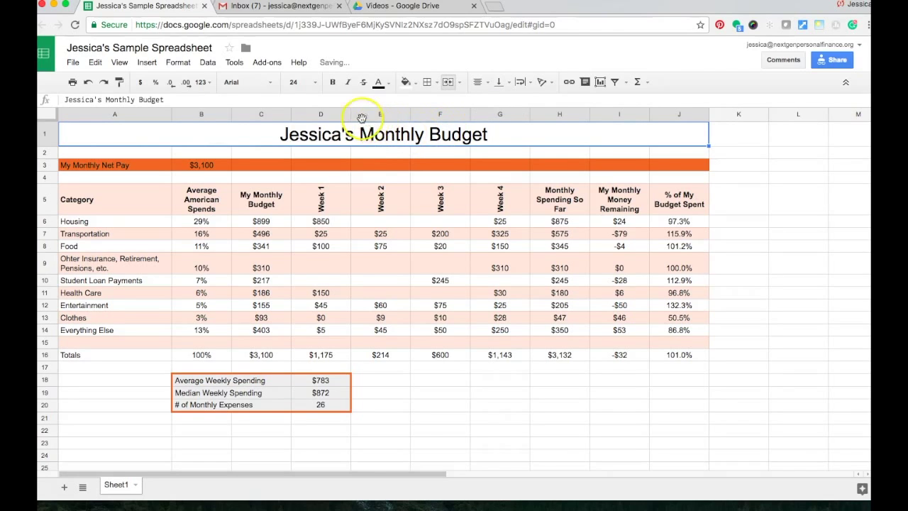
click(266, 83)
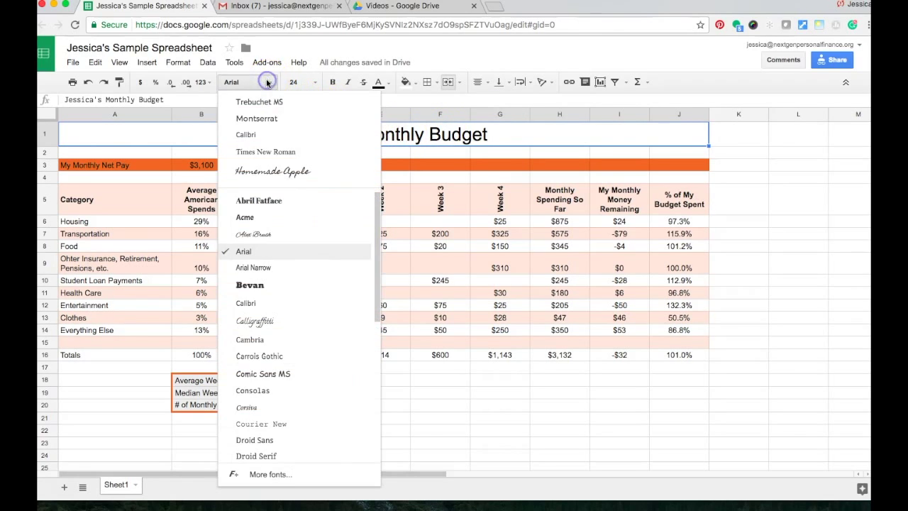
click(277, 100)
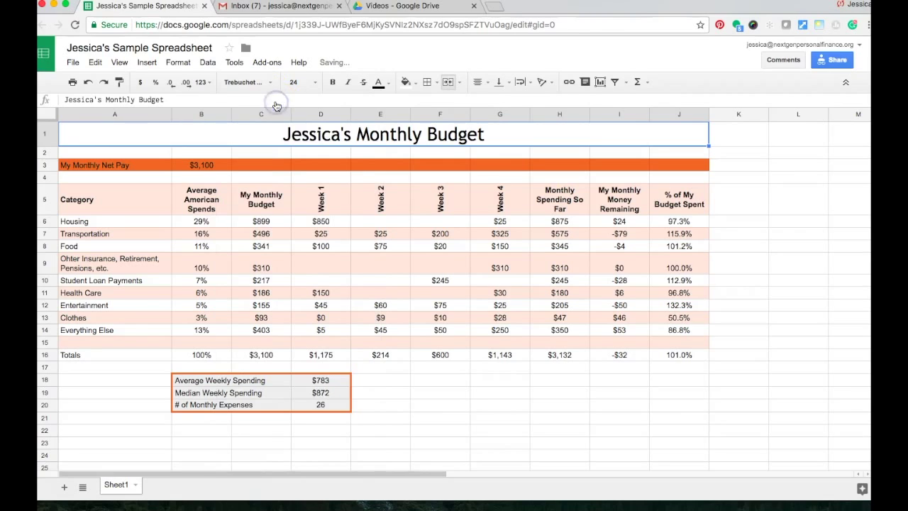
click(406, 81)
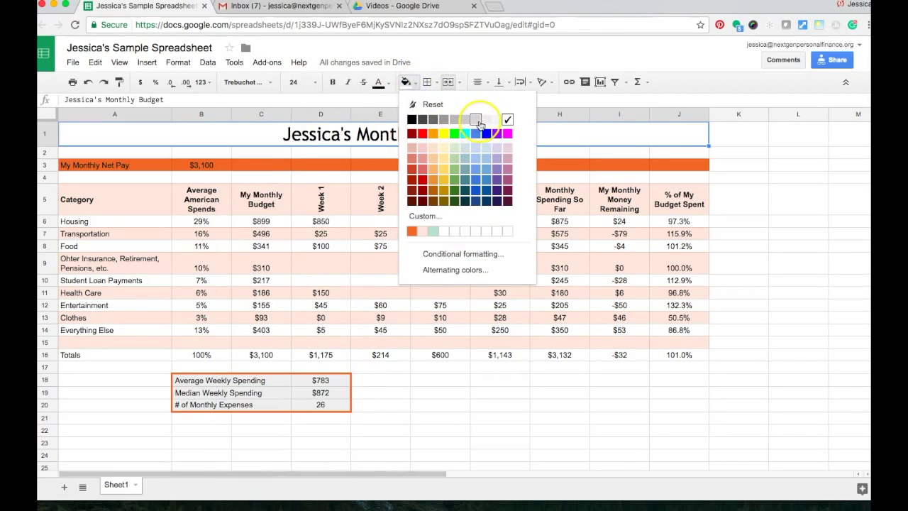
click(476, 120)
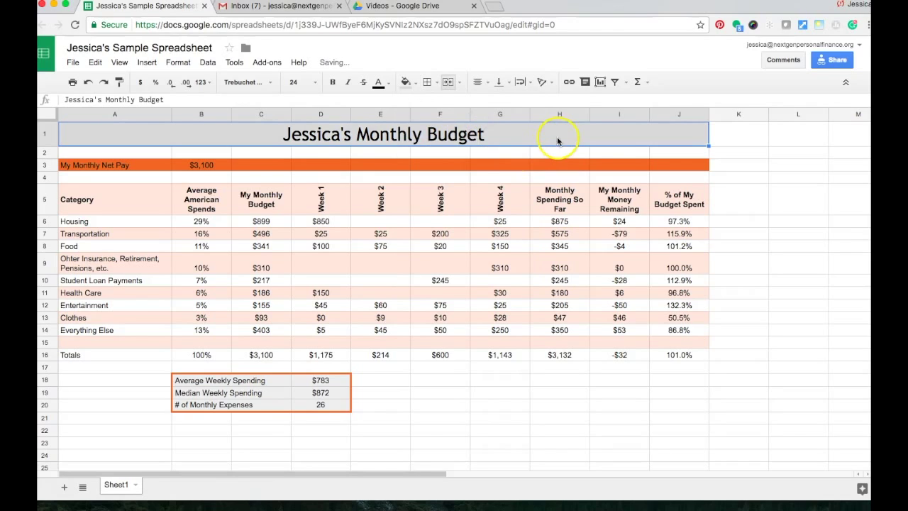
click(502, 405)
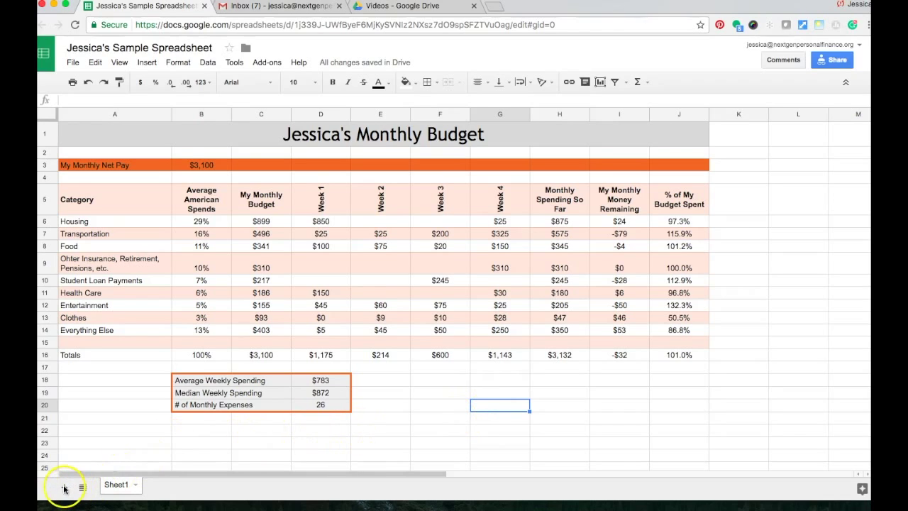
- Make the Totals row A16:J16 bold at font size 12
click(380, 392)
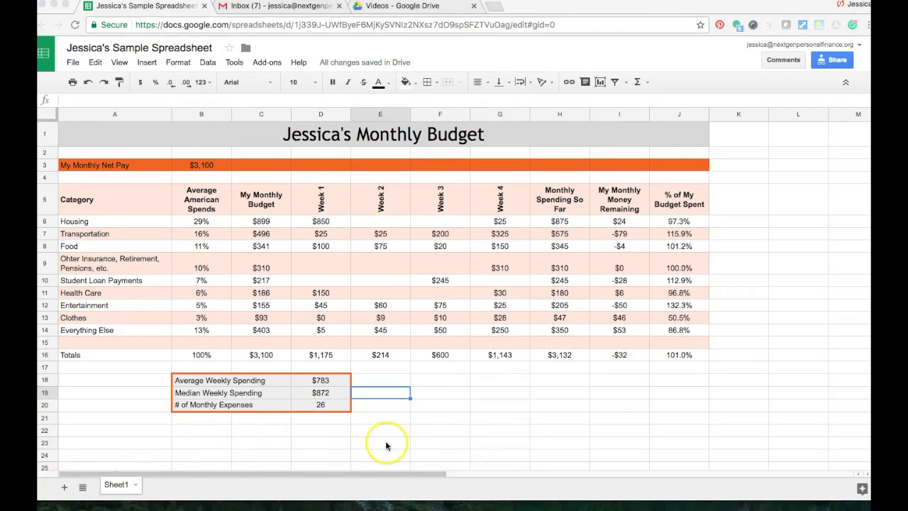
click(100, 357)
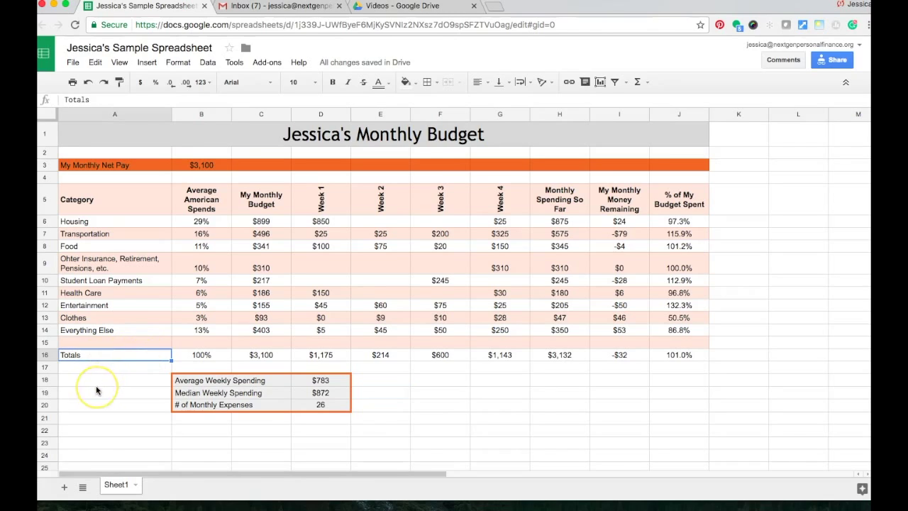
key(shift+Right)
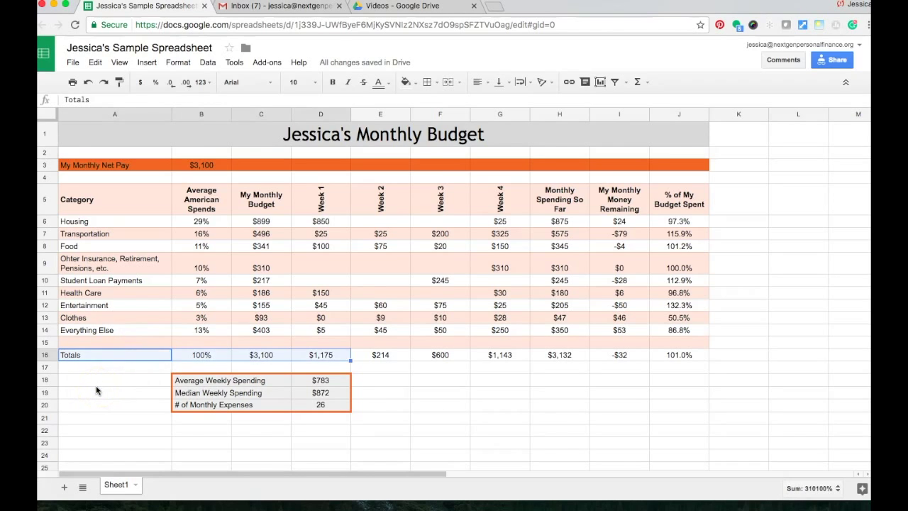
key(shift+Right)
key(shift+Right)
key(shift+Right)
key(shift+Right)
key(shift+Right)
key(shift+Right)
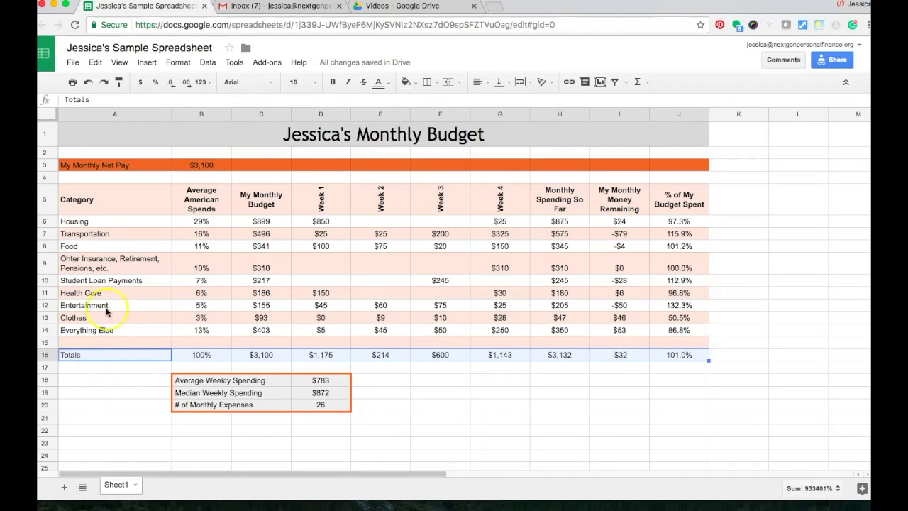
click(332, 83)
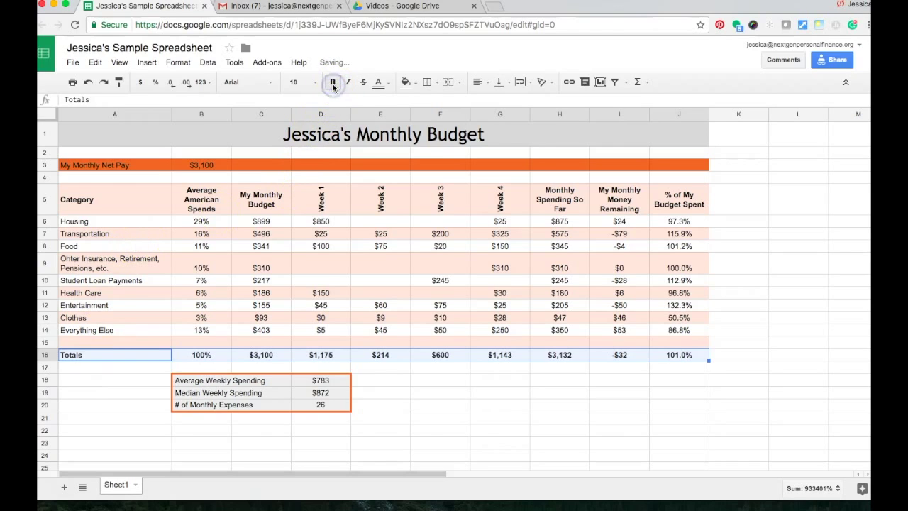
click(298, 82)
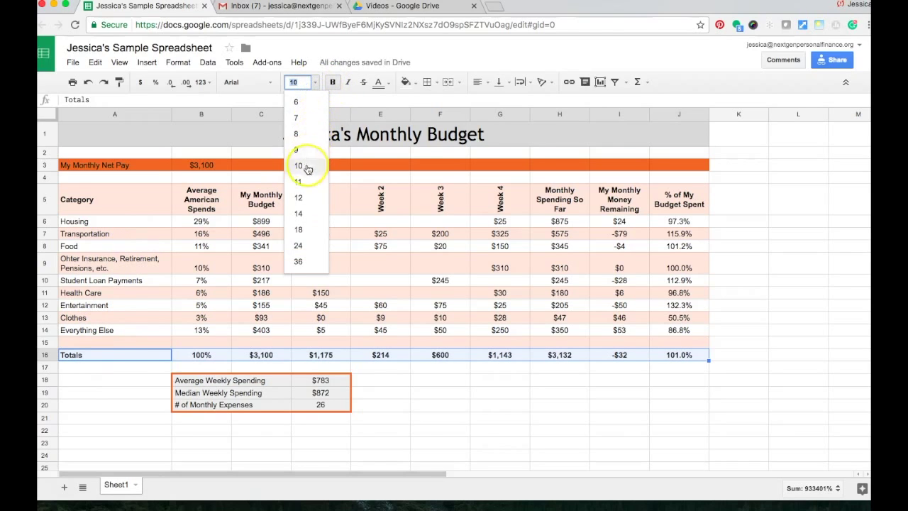
click(303, 198)
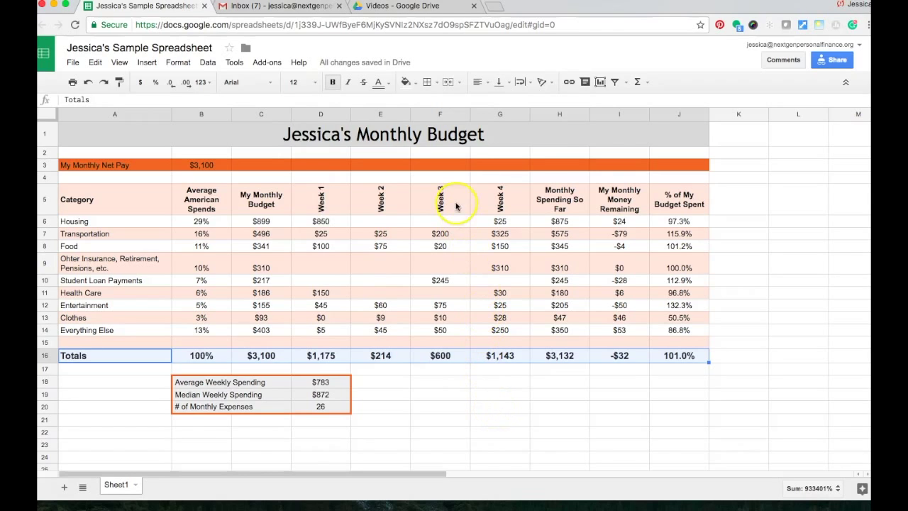
- Add a black outer border around the Totals row
click(432, 83)
click(504, 107)
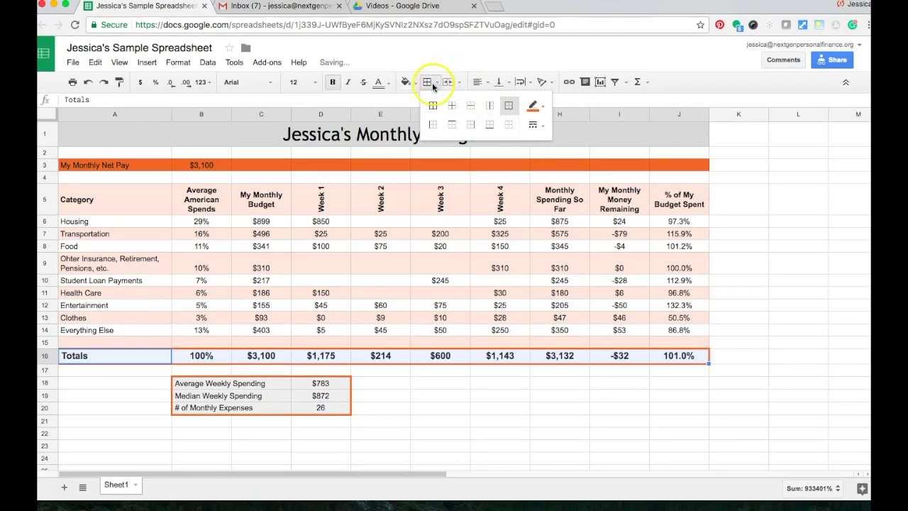
click(530, 105)
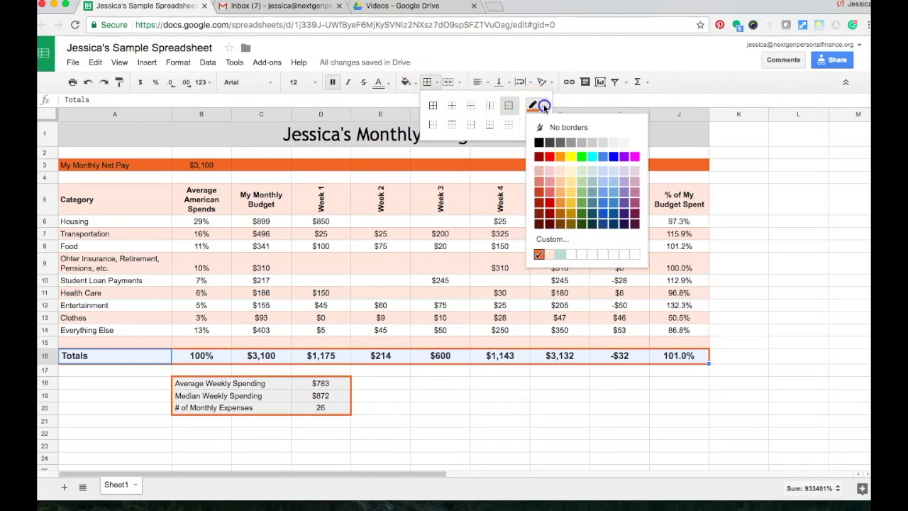
click(537, 140)
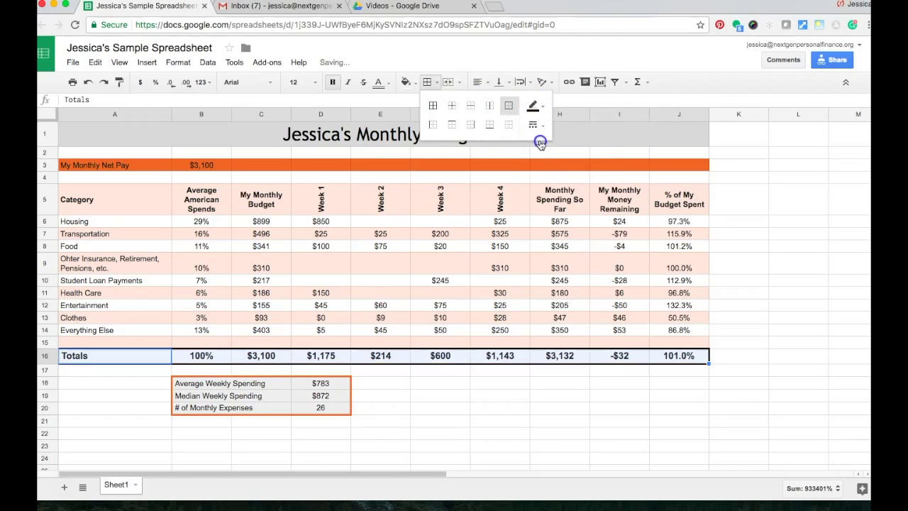
click(431, 409)
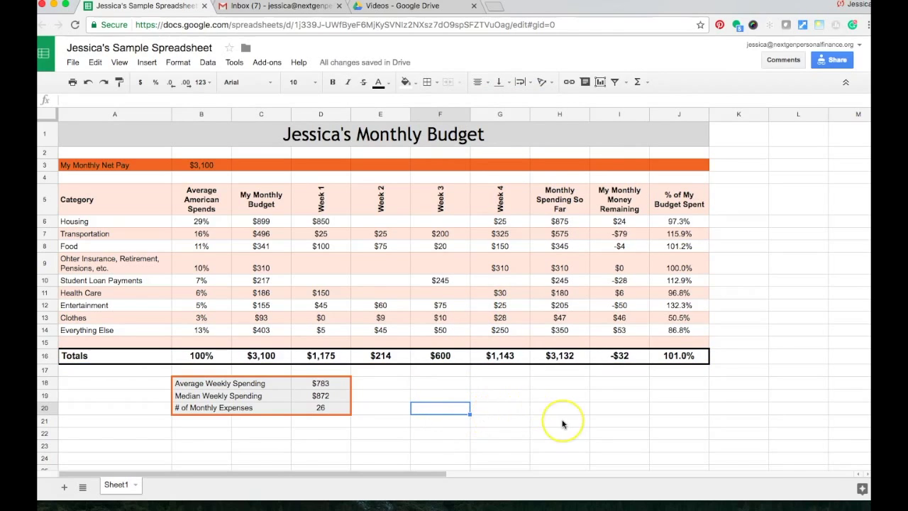